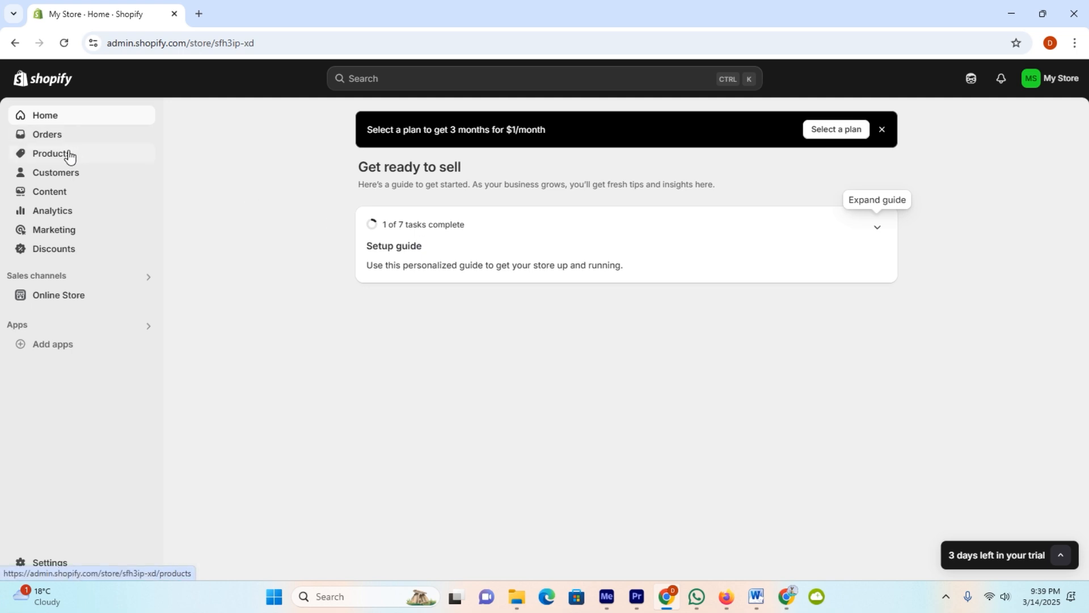
Open the store's product list and look at the dialog for importing products by CSV, without importing anything.
left_click(33, 161)
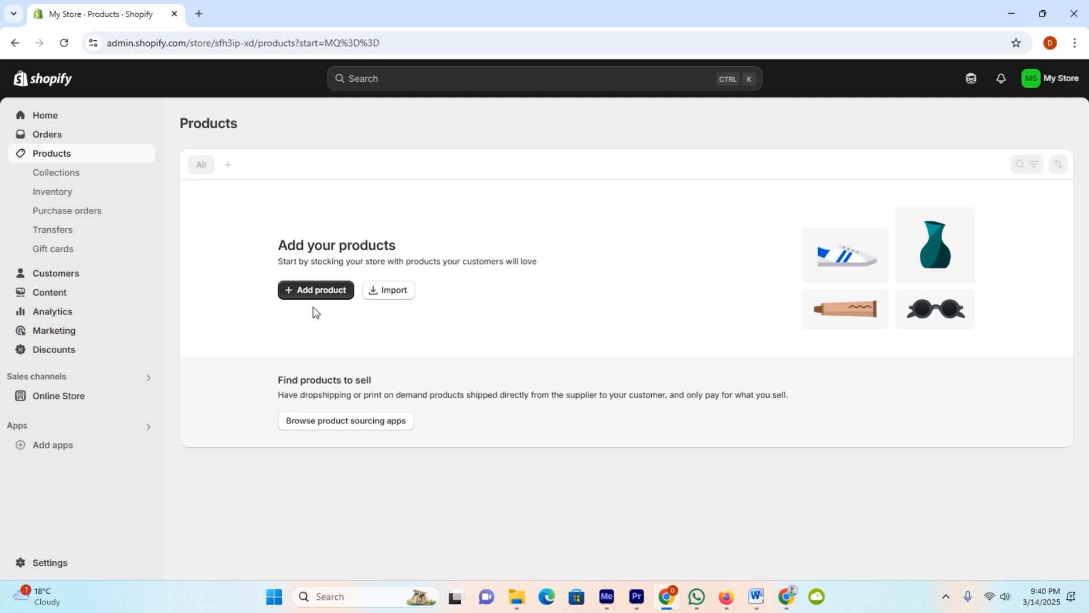
left_click(388, 295)
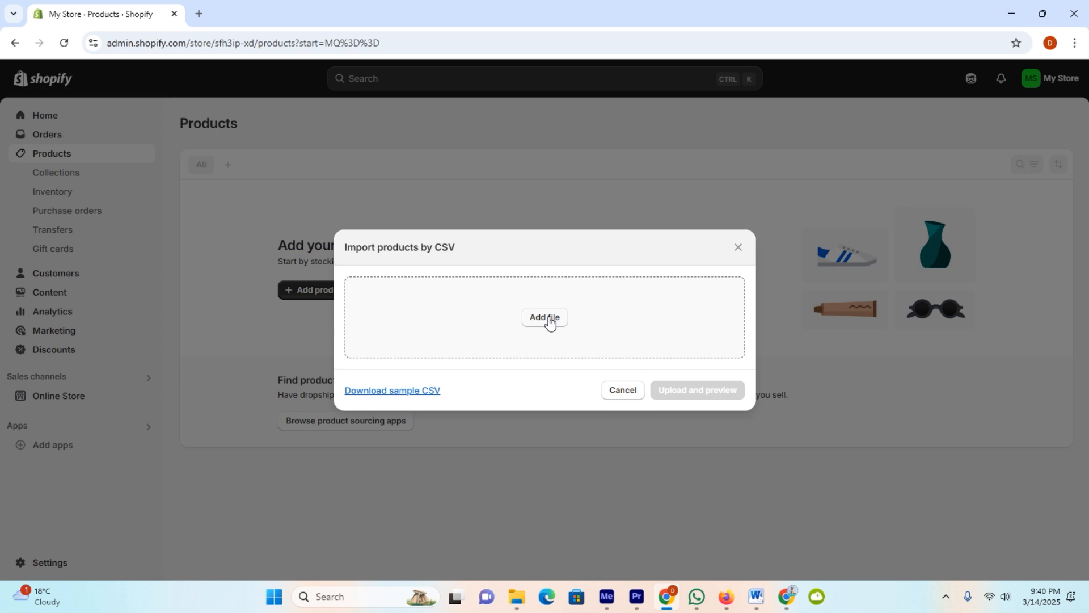
left_click(624, 391)
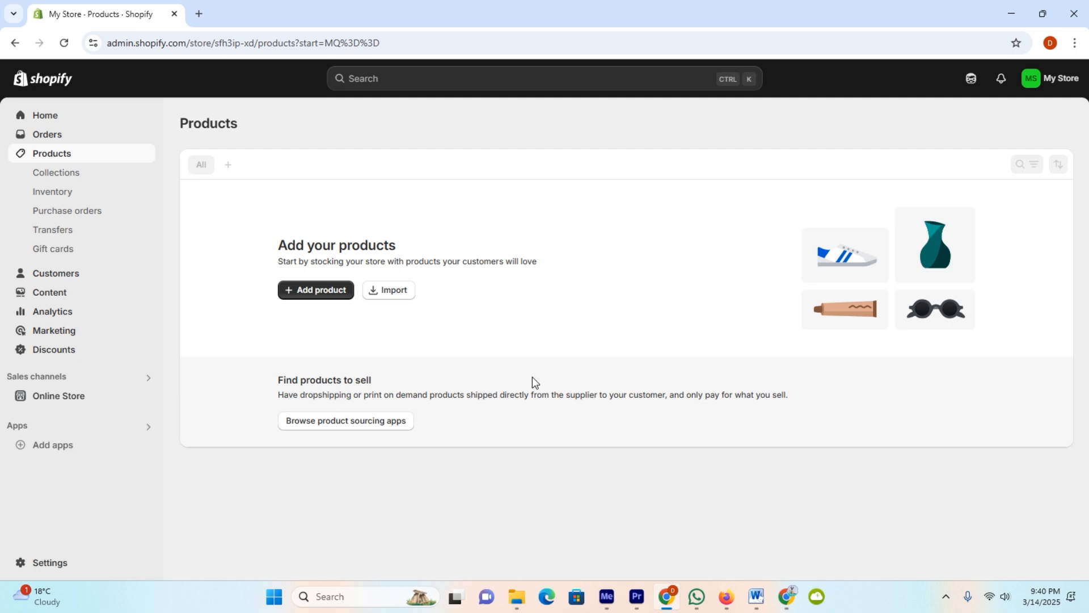
Start adding a new product and title it "Marvel shirt".
left_click(298, 300)
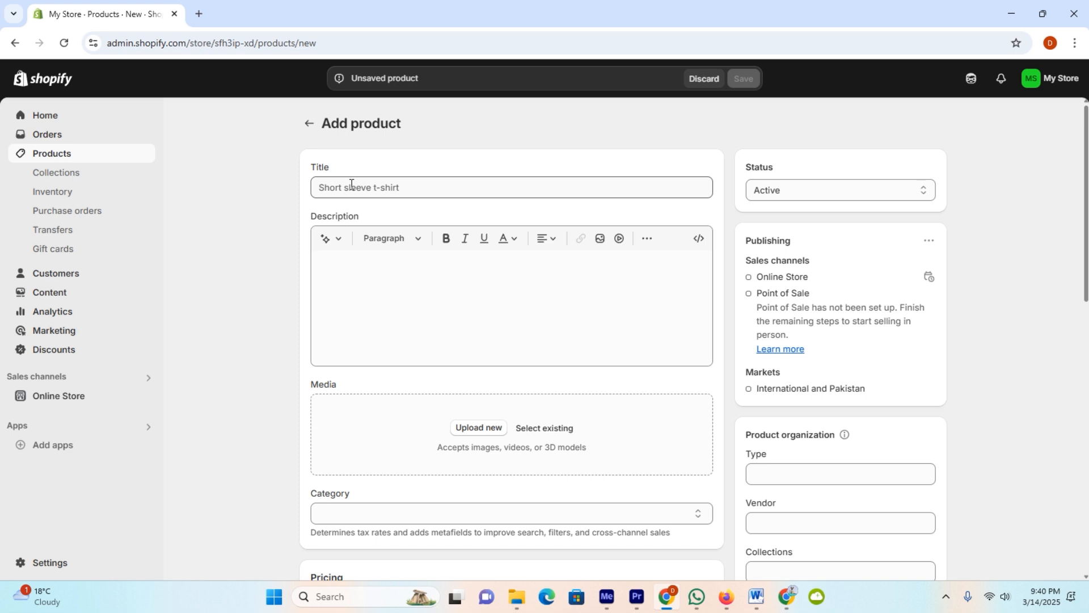
left_click(382, 187)
type("Marvel shirt")
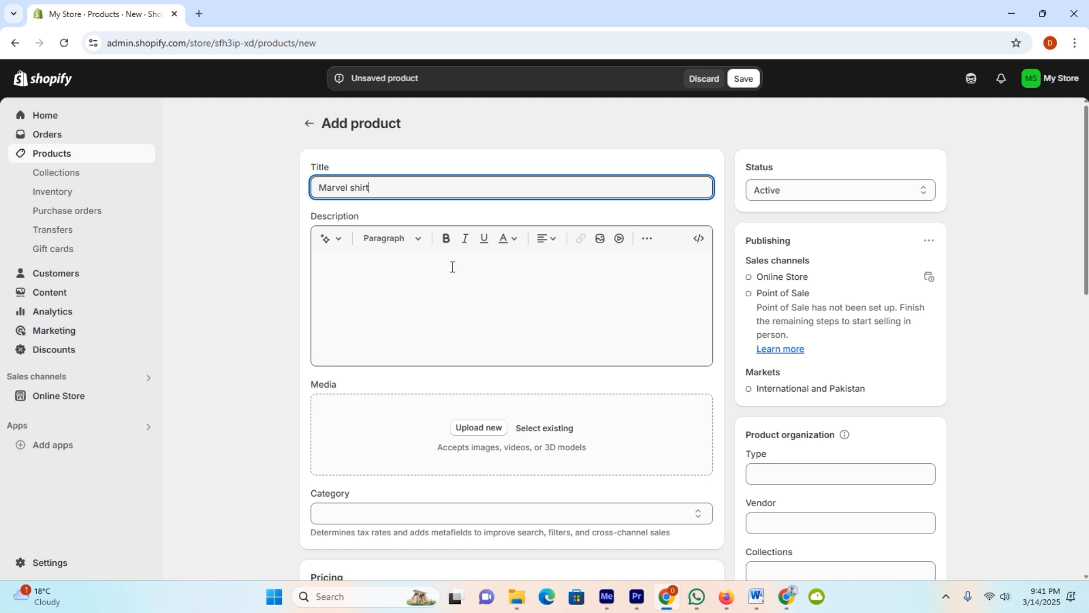
Upload the Marvel T-shirt image from the Downloads folder as the product's media.
scroll(452, 267, "down", 3)
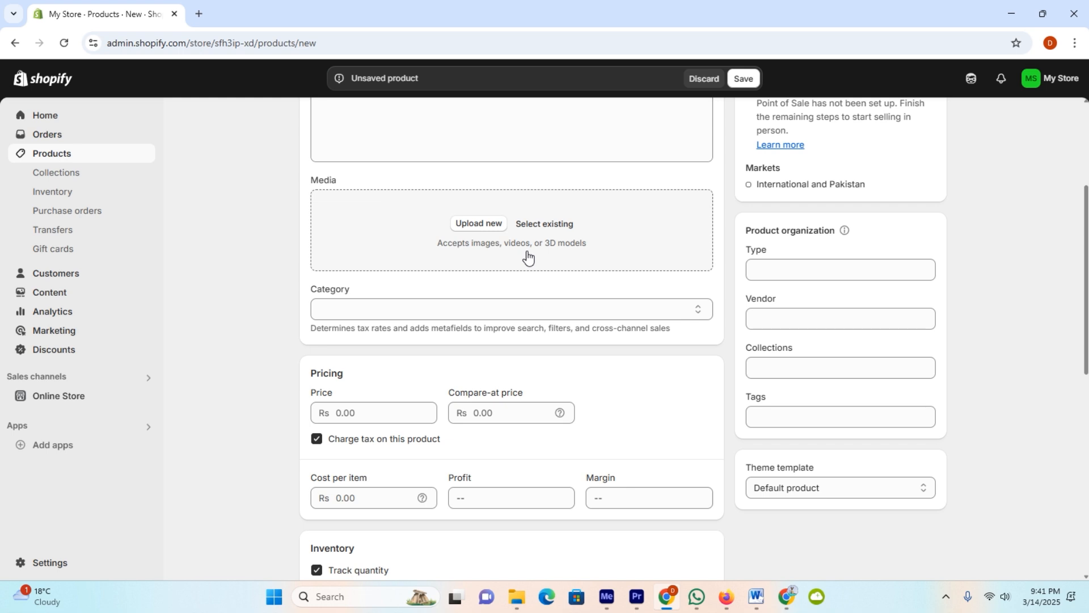
left_click(485, 227)
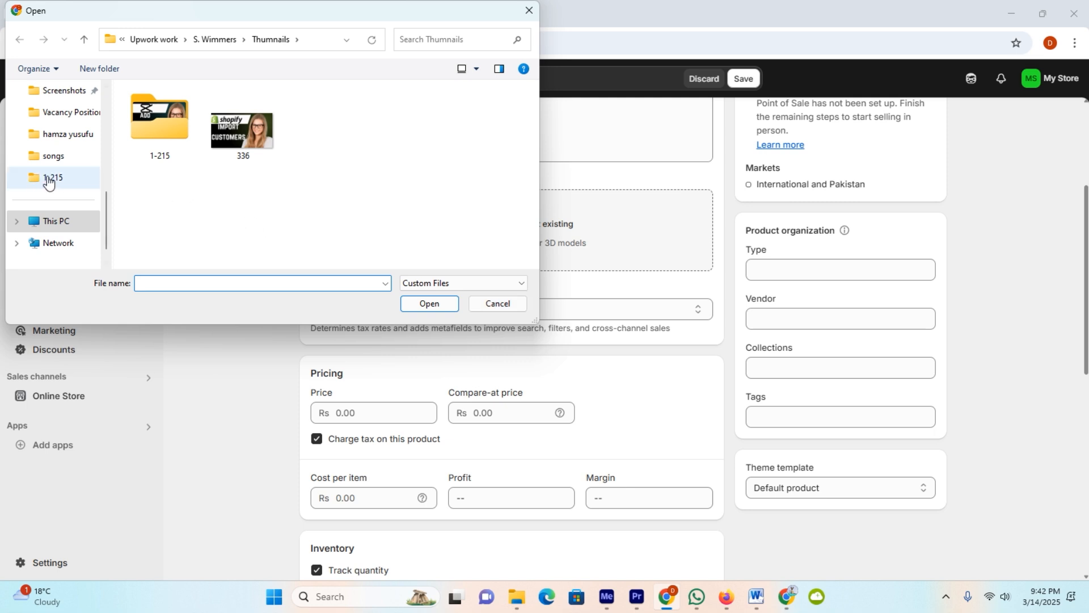
scroll(83, 183, "up", 5)
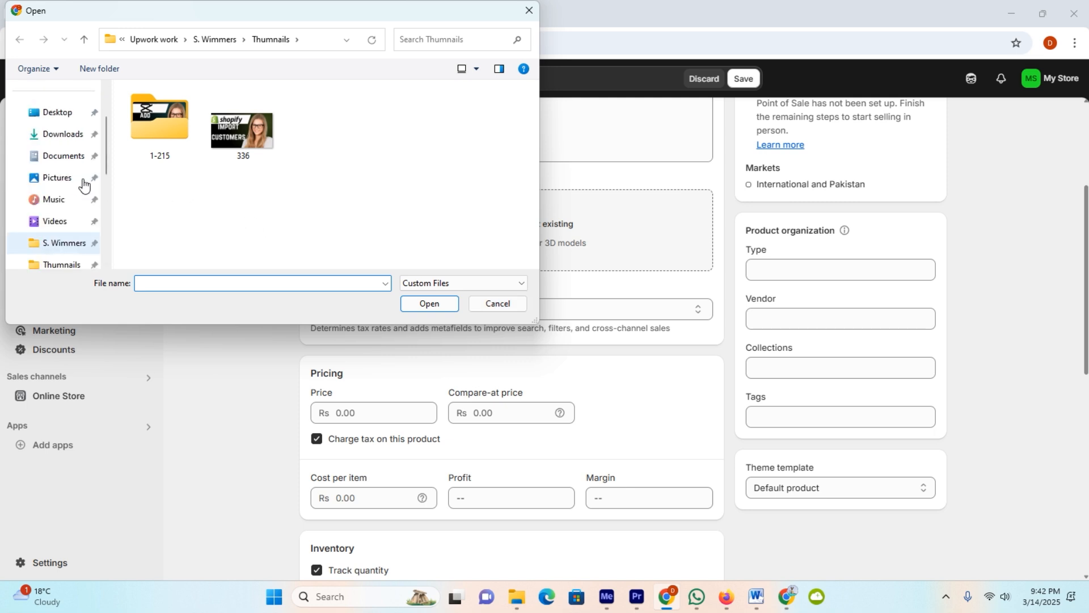
left_click(73, 137)
double_click(165, 150)
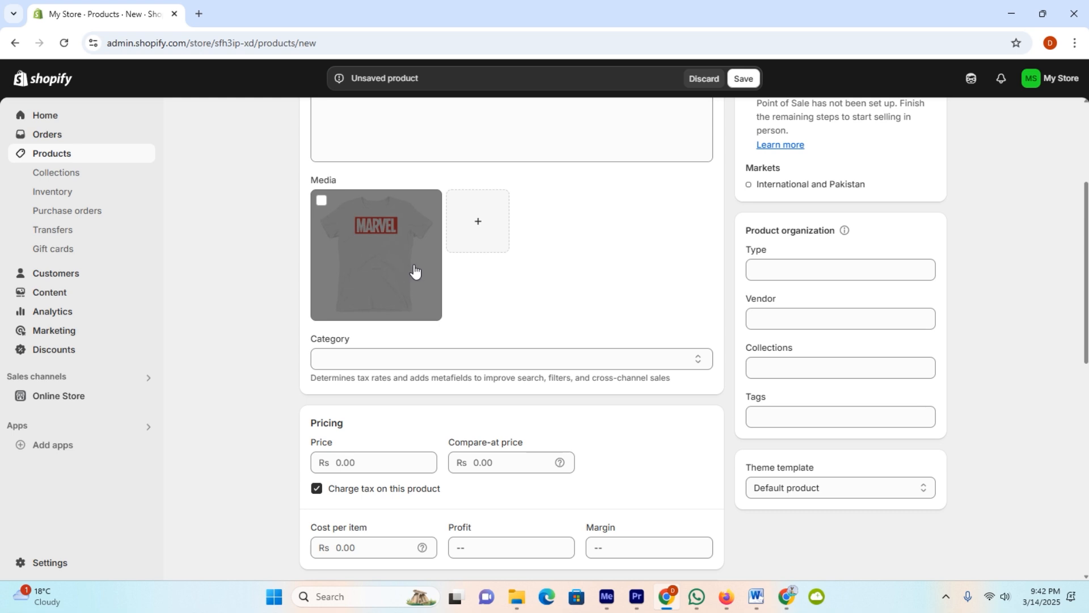
Search the product categories for "clothing" and assign Clothing in Apparel & Accessories.
scroll(475, 265, "down", 1)
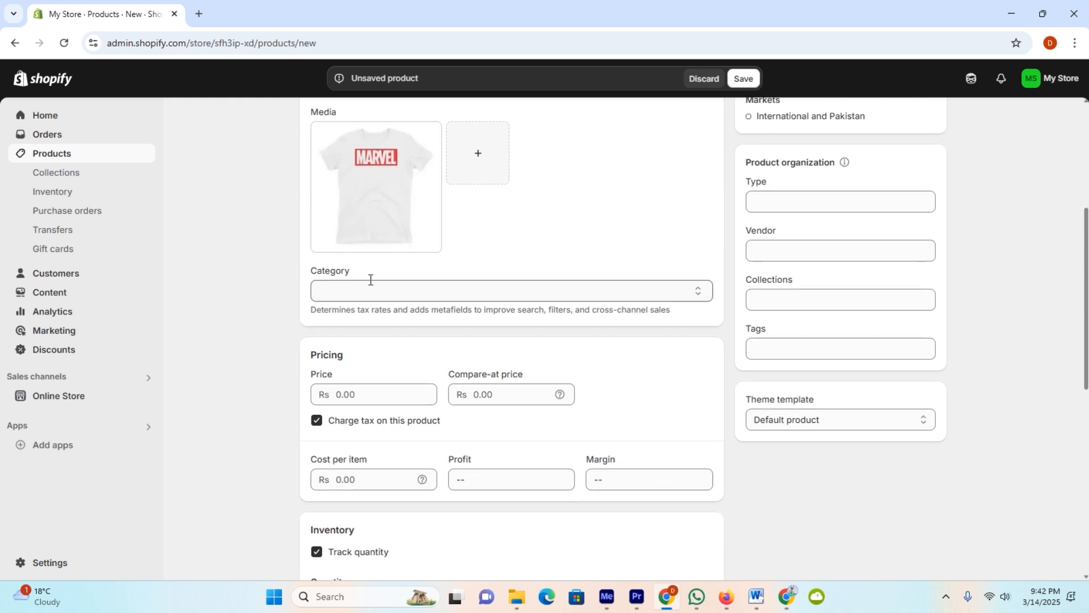
left_click(590, 292)
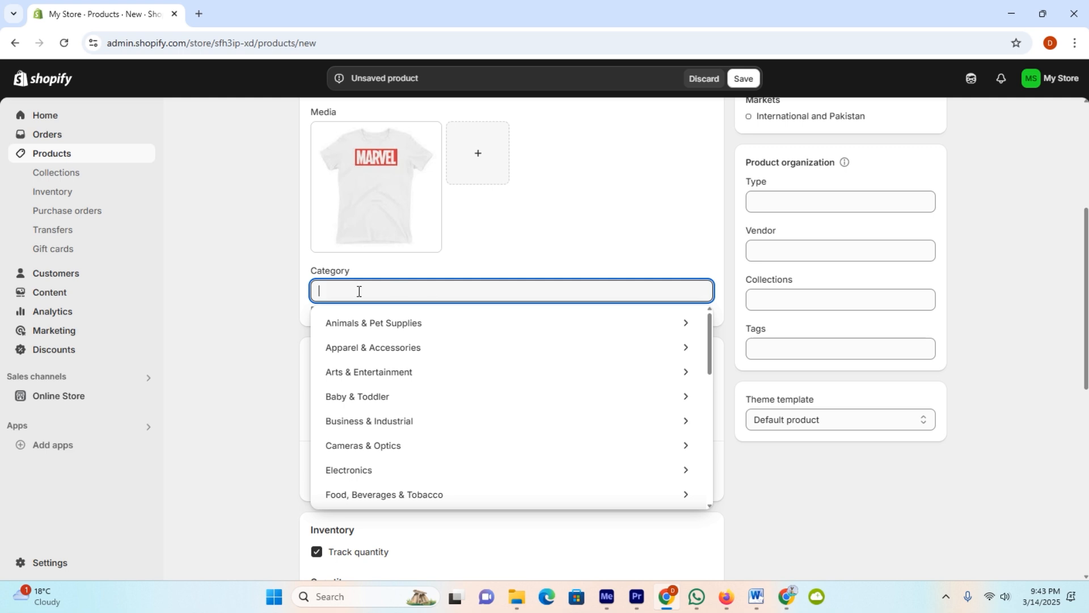
scroll(481, 457, "down", 5)
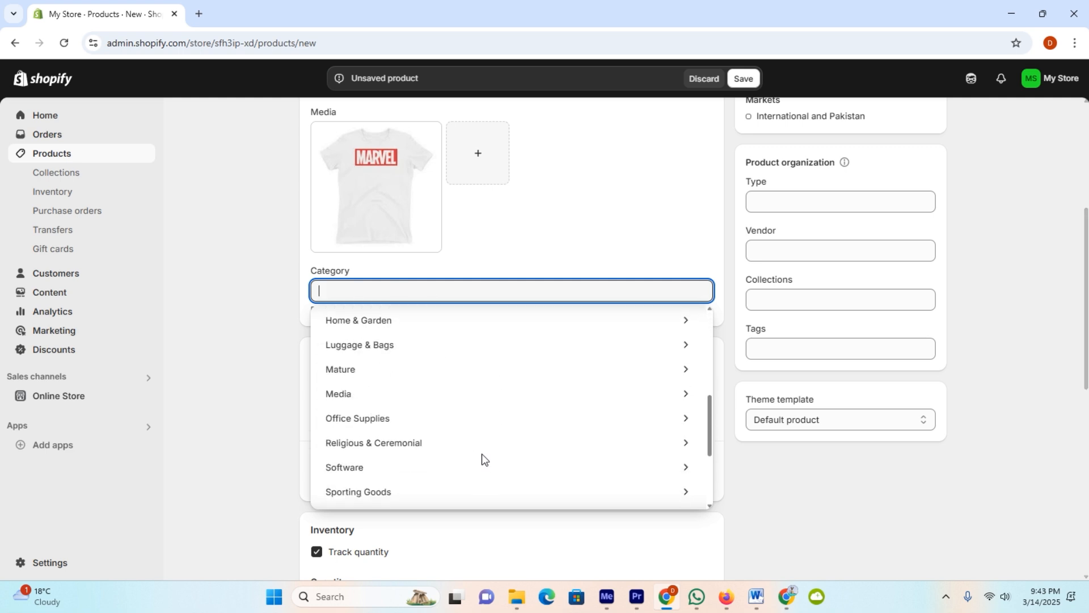
scroll(481, 453, "up", 5)
scroll(382, 410, "down", 5)
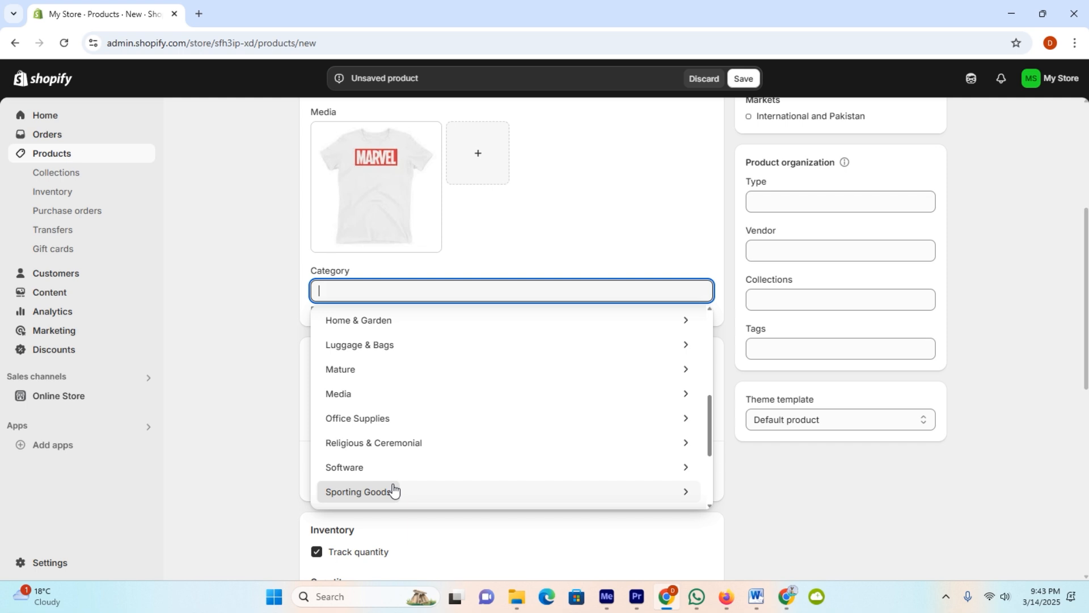
scroll(392, 488, "up", 5)
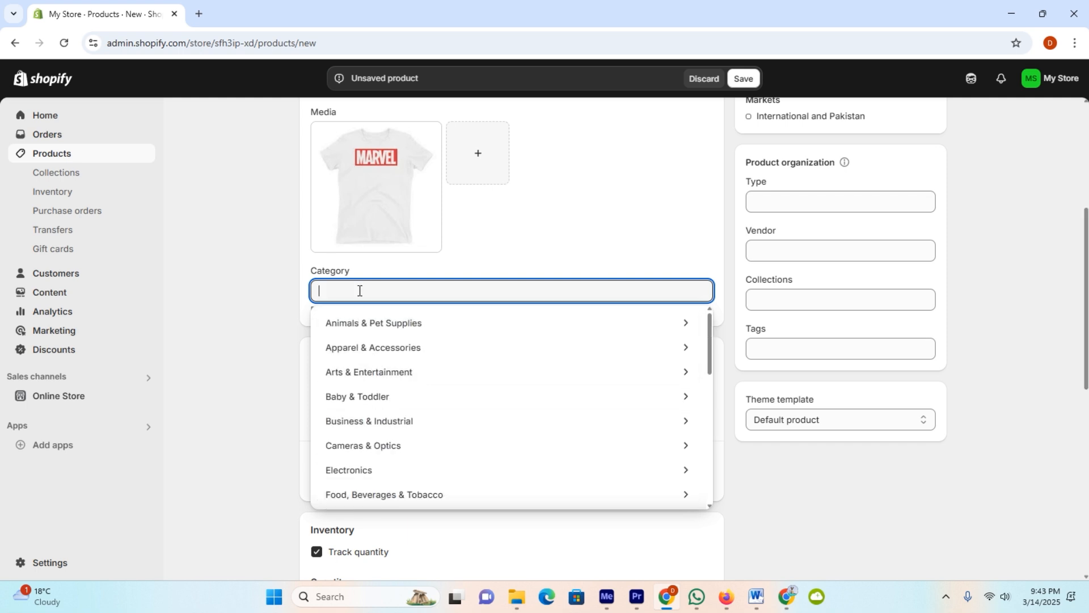
type("clothing")
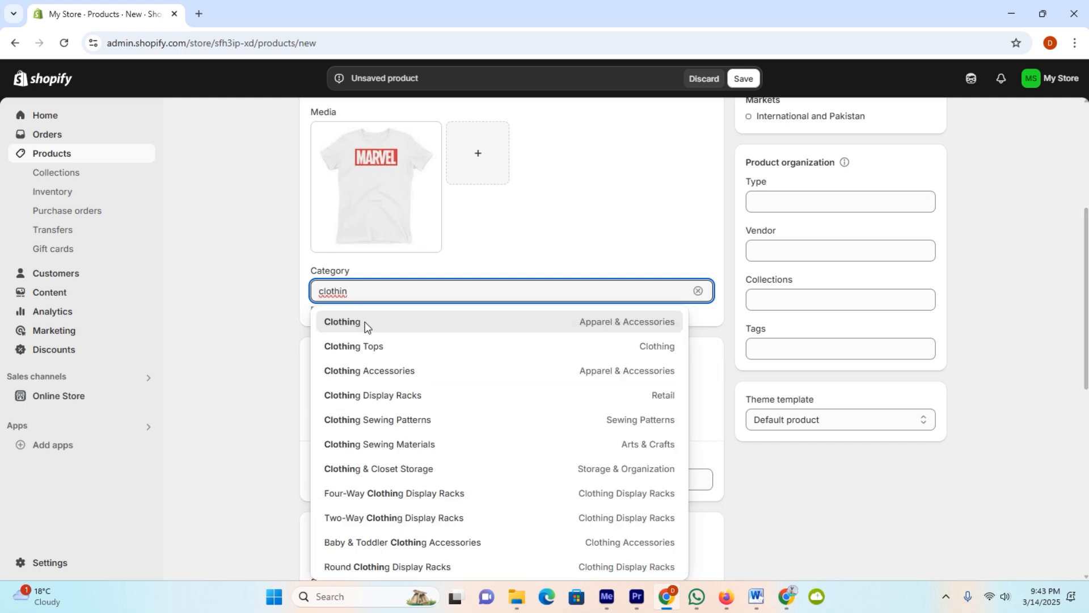
left_click(365, 323)
Set the product's price to Rs 1000 and its compare-at price to Rs 1500.
scroll(440, 294, "down", 1)
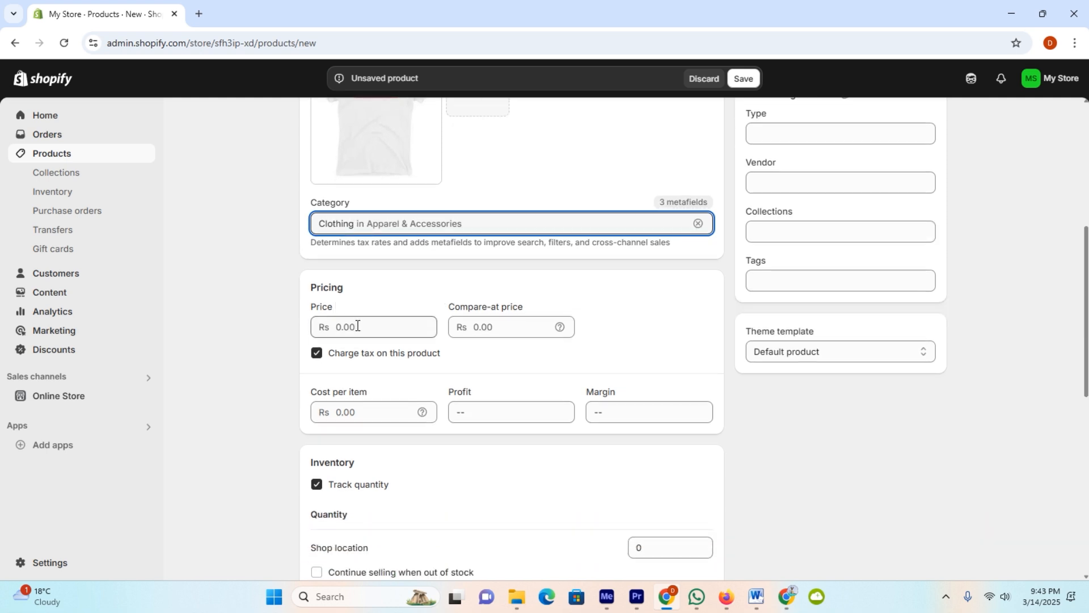
left_click(399, 332)
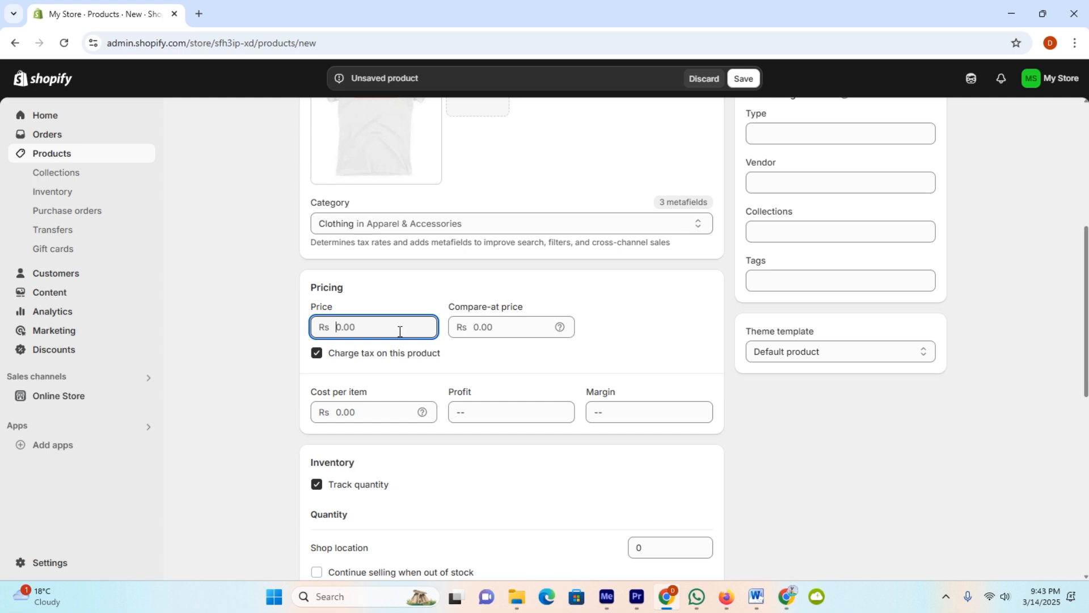
type("1000")
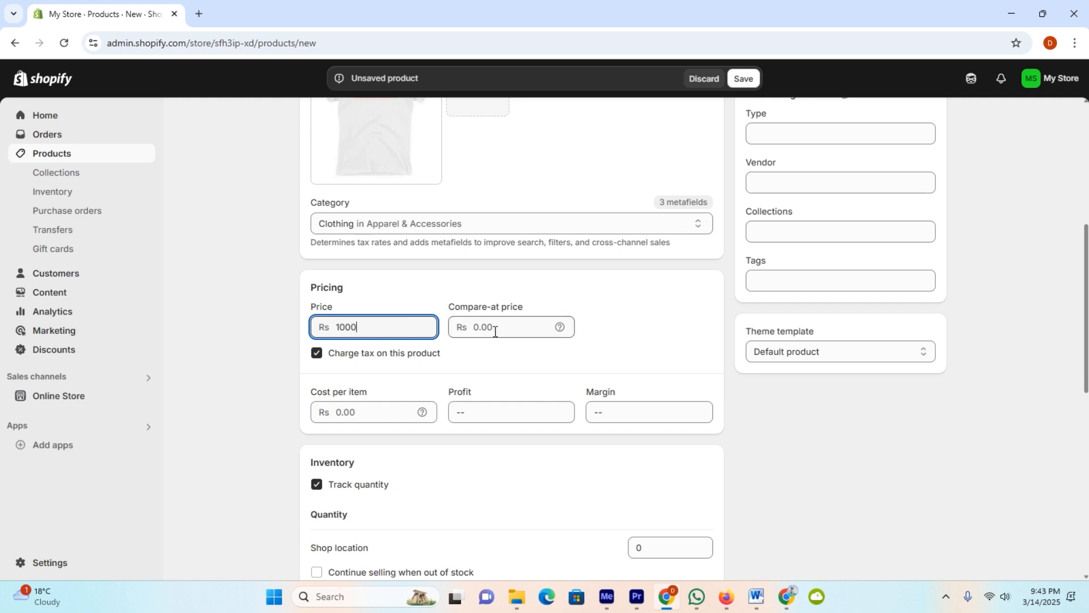
mouse_move(561, 327)
left_click(525, 330)
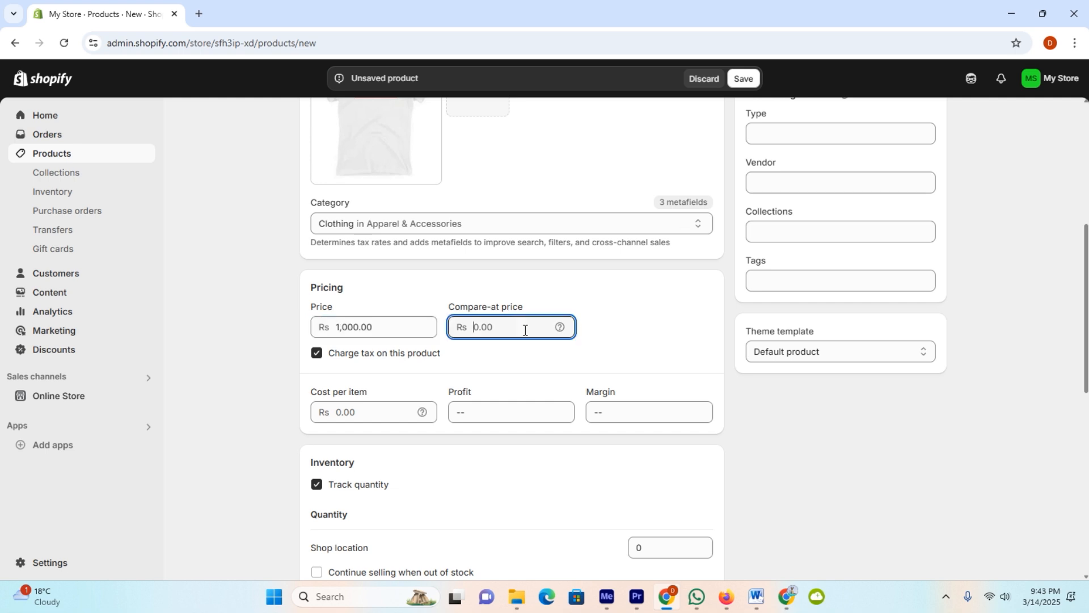
type("1500")
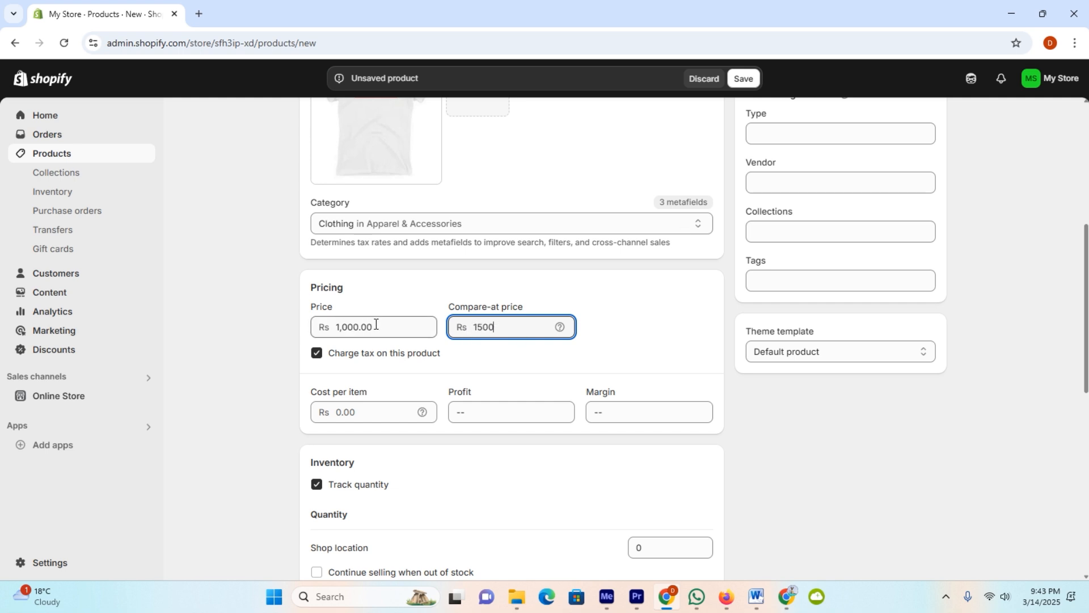
Set the product's cost per item to Rs 500.
scroll(375, 324, "down", 1)
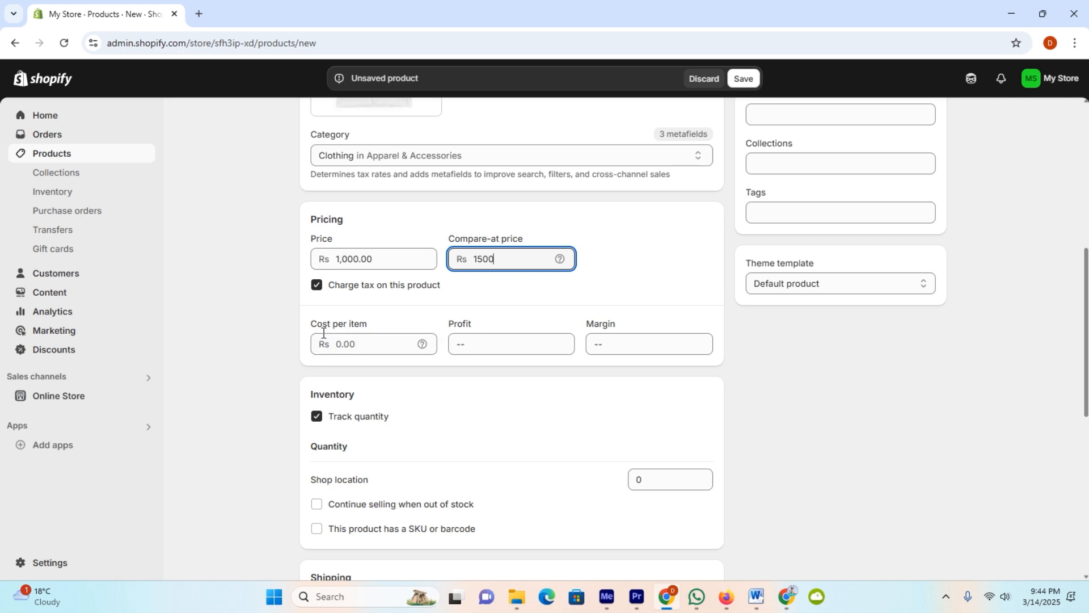
mouse_move(420, 344)
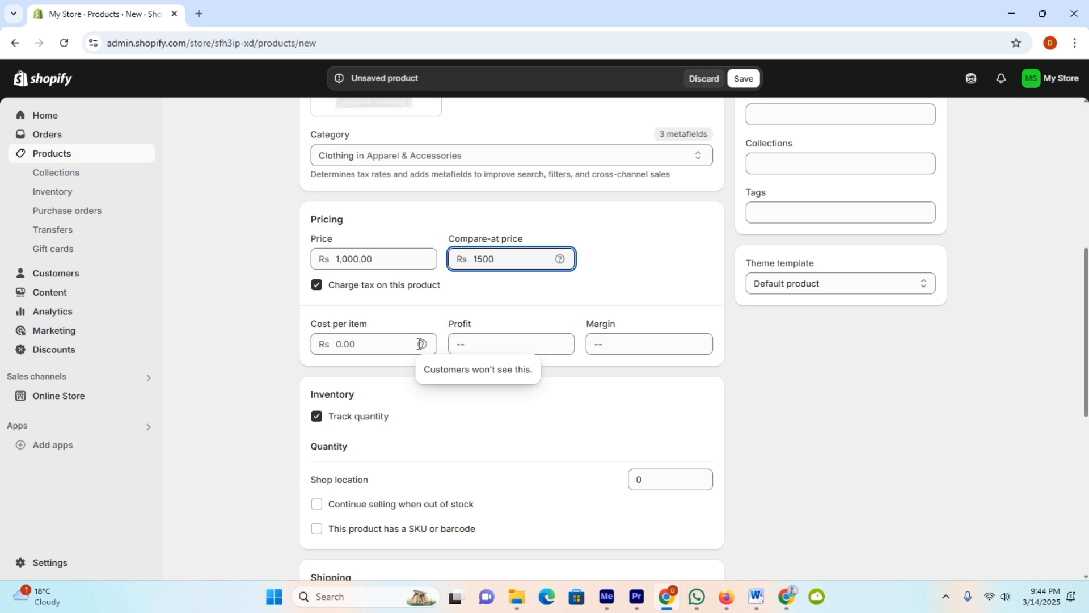
left_click(352, 347)
type("500")
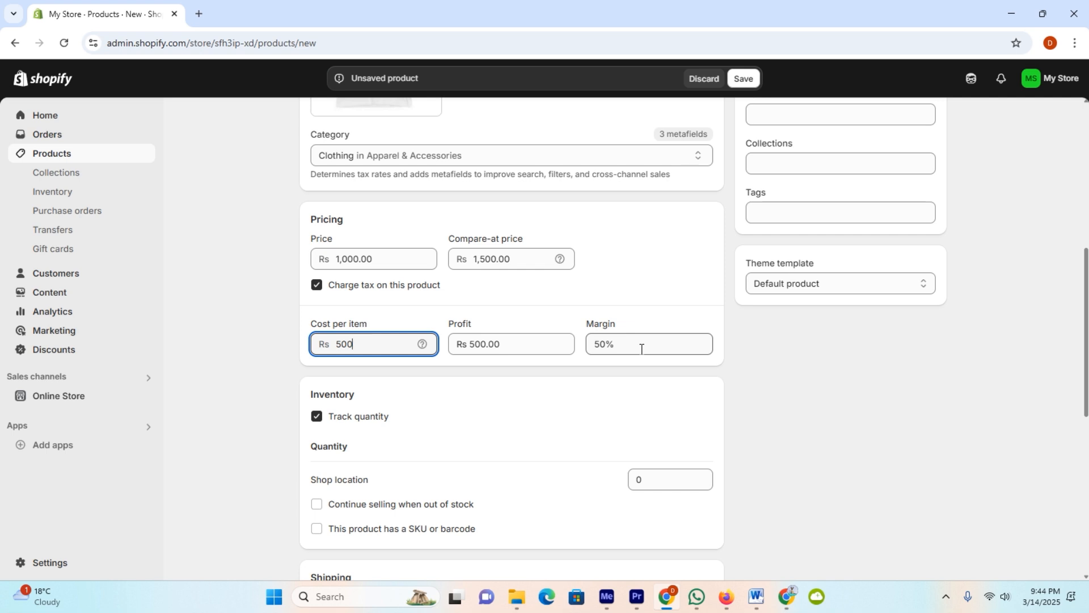
Allow the product to continue selling when out of stock and set its shipping weight to 10 g.
scroll(641, 349, "down", 3)
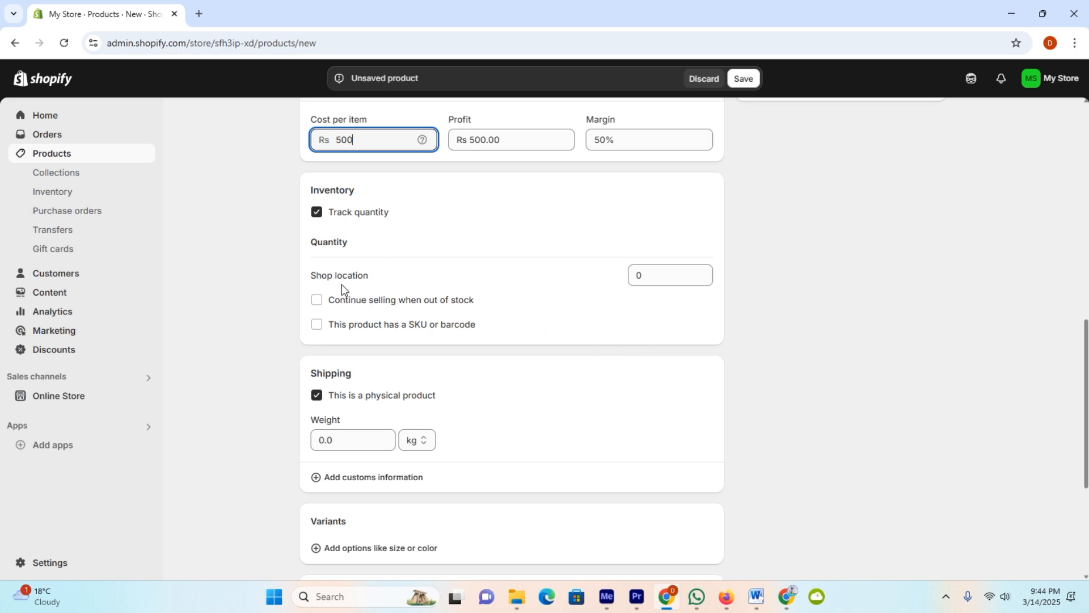
left_click(324, 302)
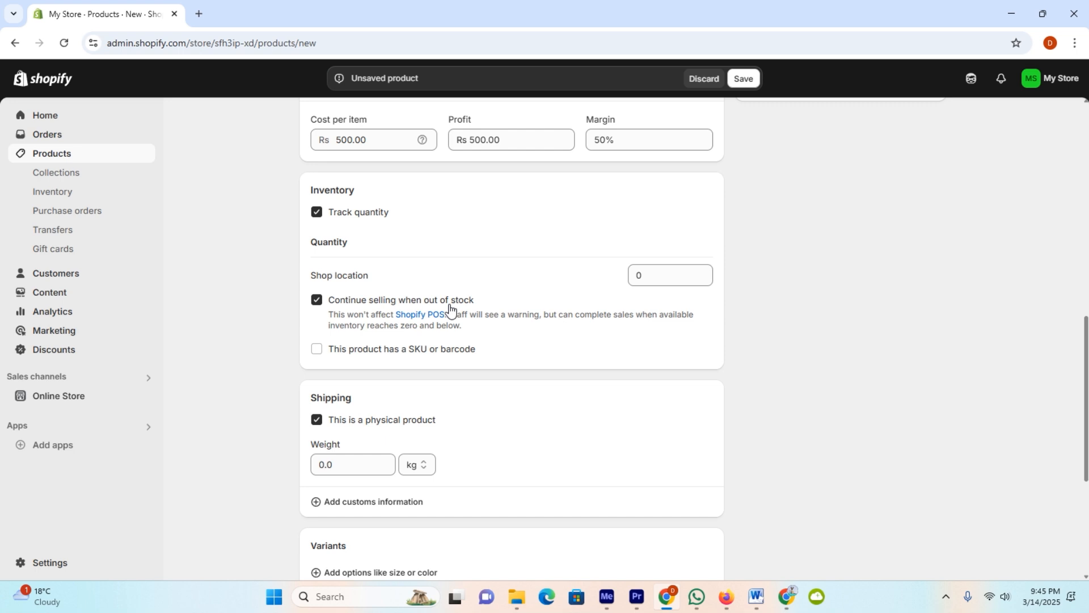
scroll(449, 309, "down", 2)
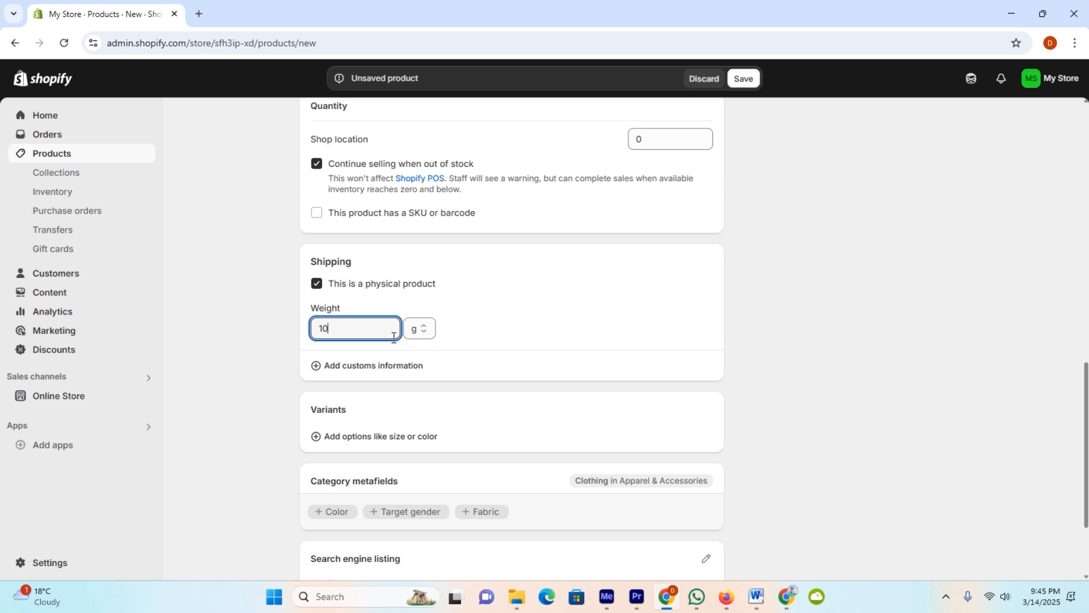
View the available variant options without adding any, and review the search listing, publishing, organization and pricing details of the product.
scroll(393, 337, "down", 1)
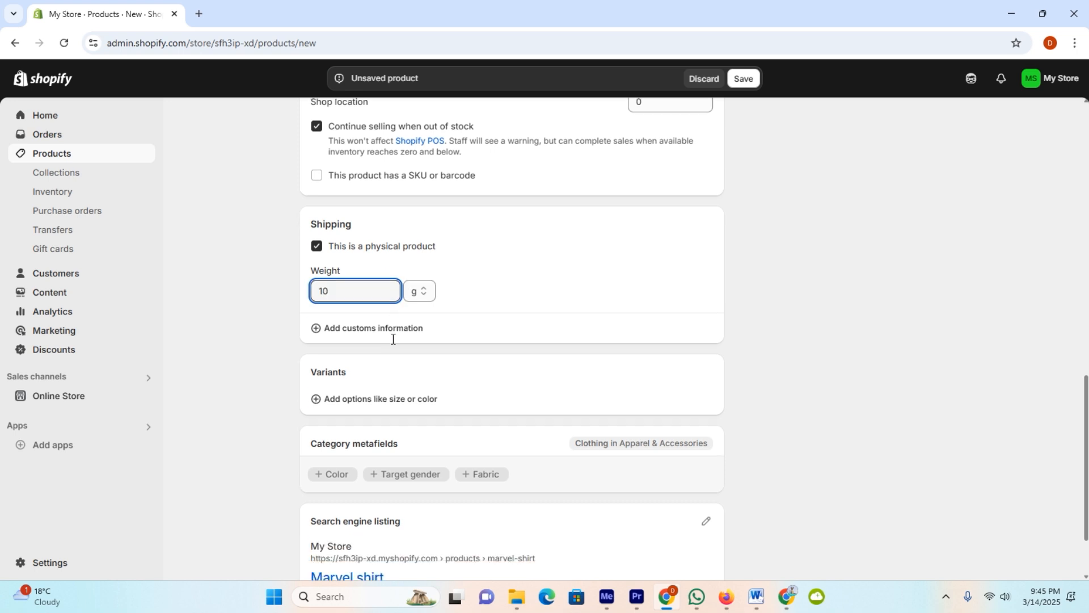
scroll(372, 306, "down", 1)
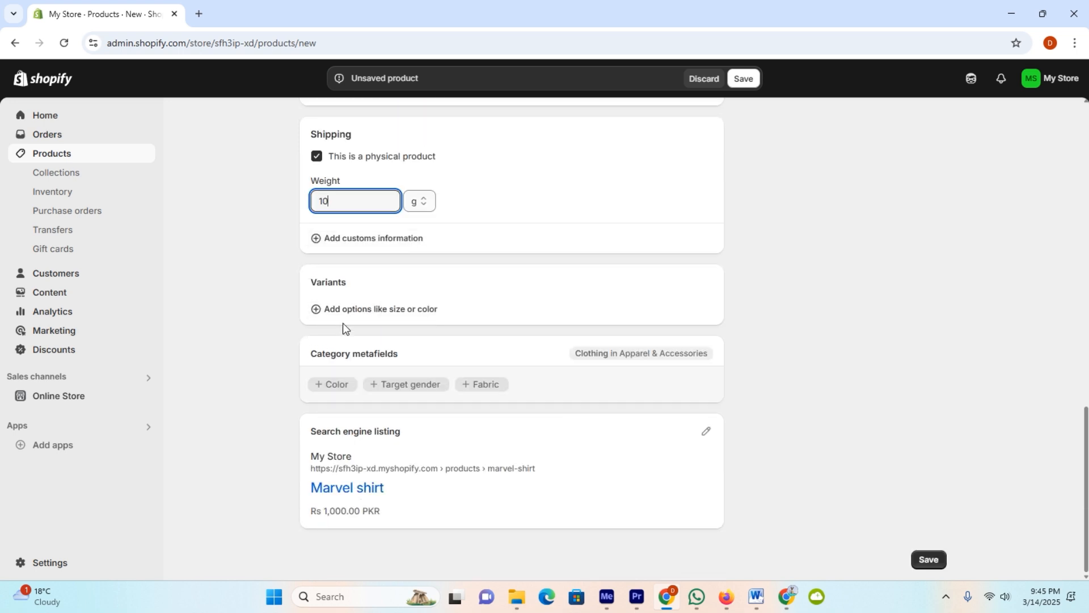
left_click(343, 316)
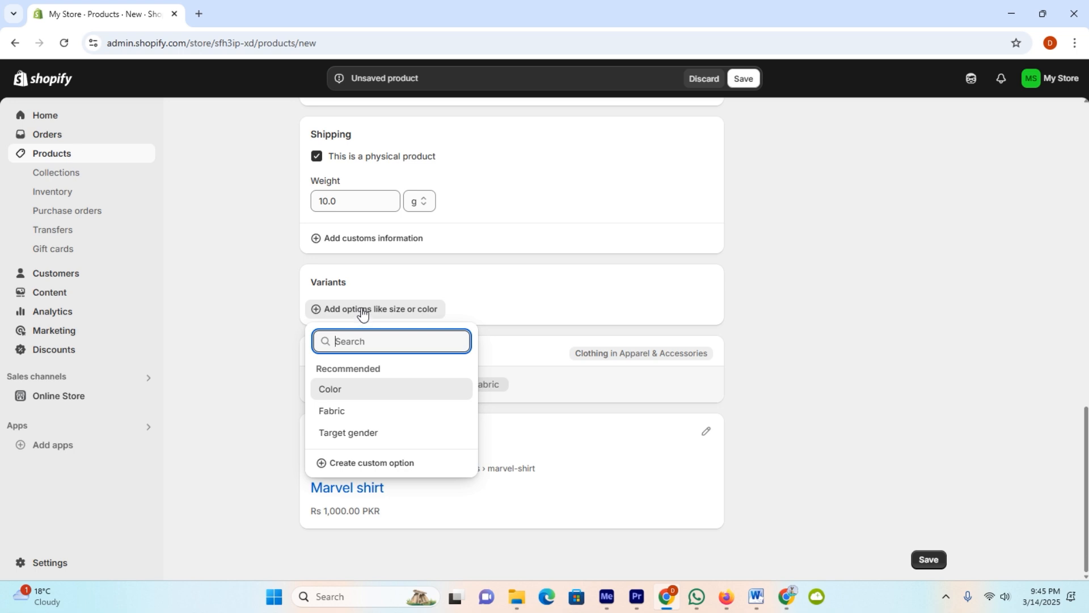
left_click(539, 356)
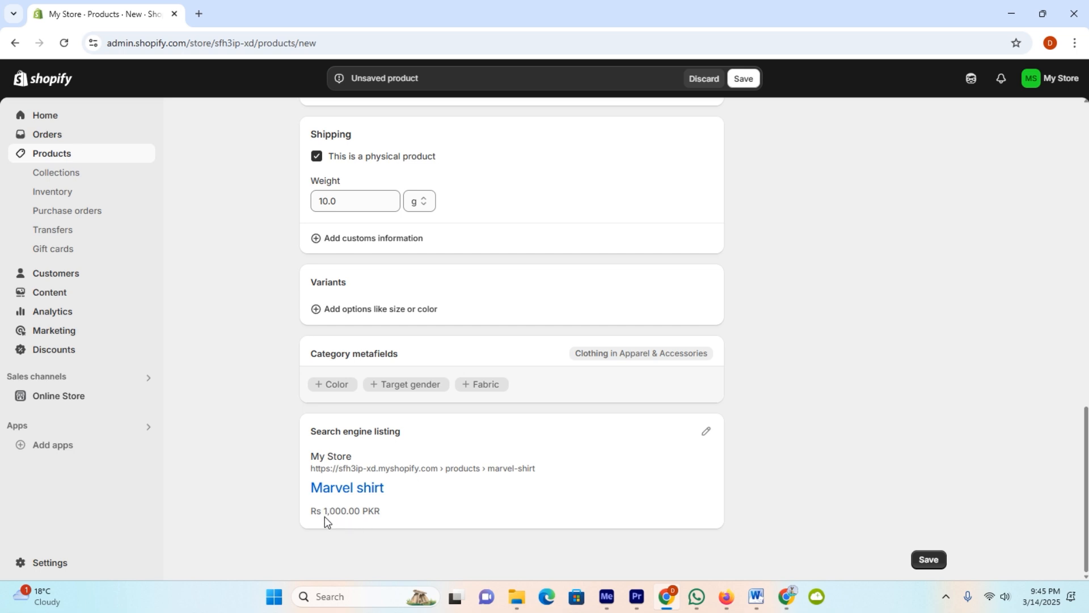
scroll(505, 516, "up", 15)
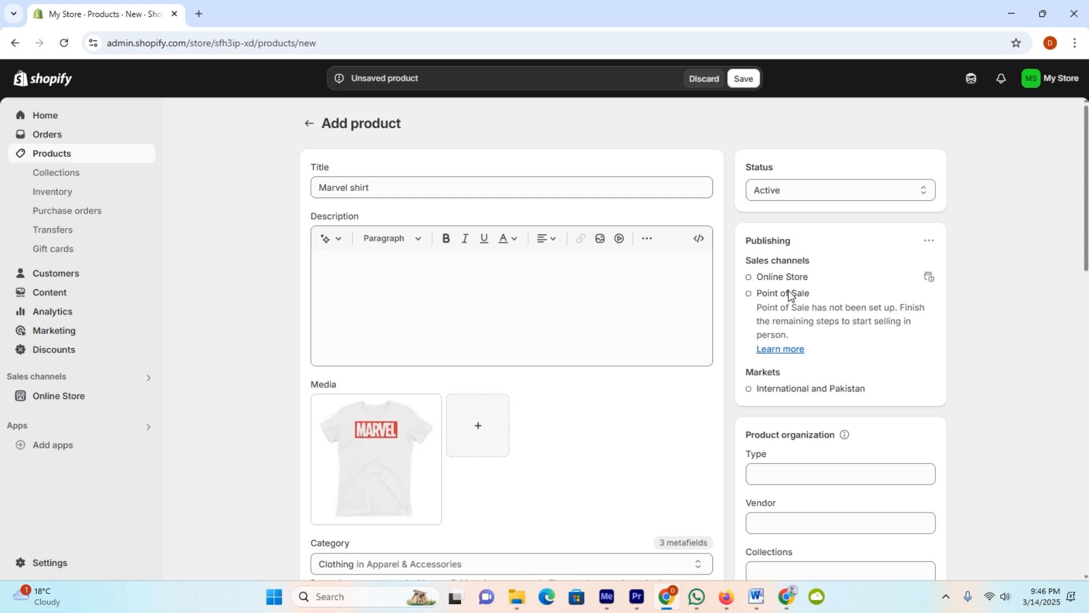
scroll(789, 295, "down", 3)
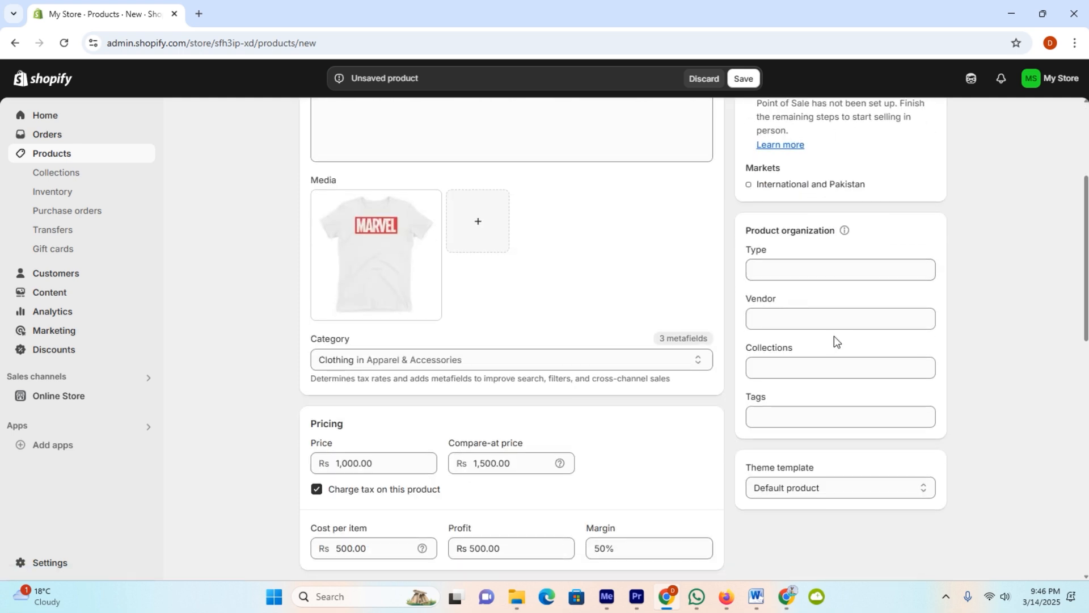
scroll(833, 335, "down", 10)
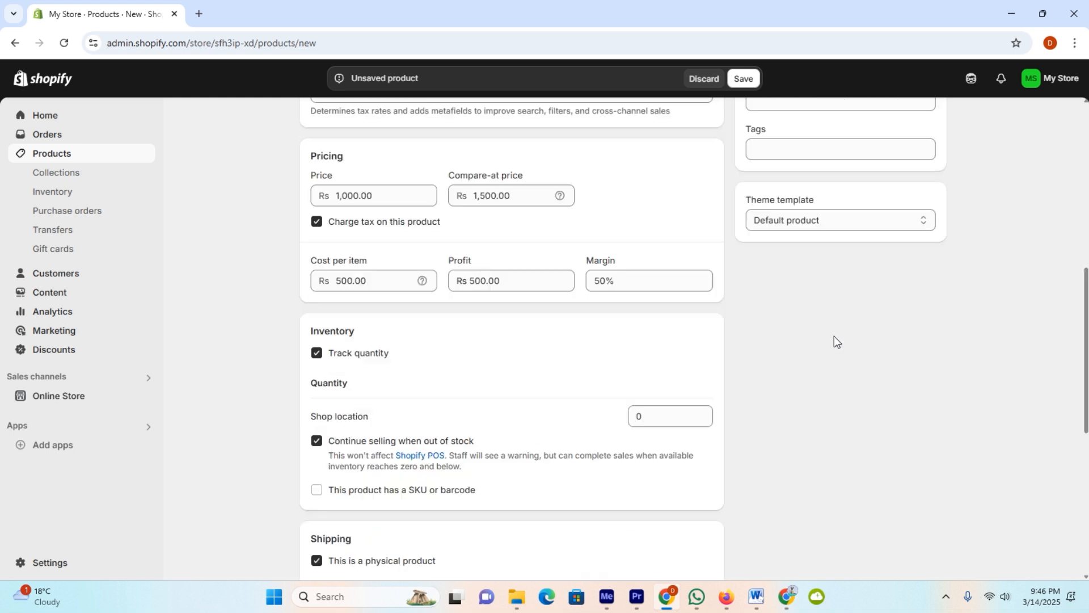